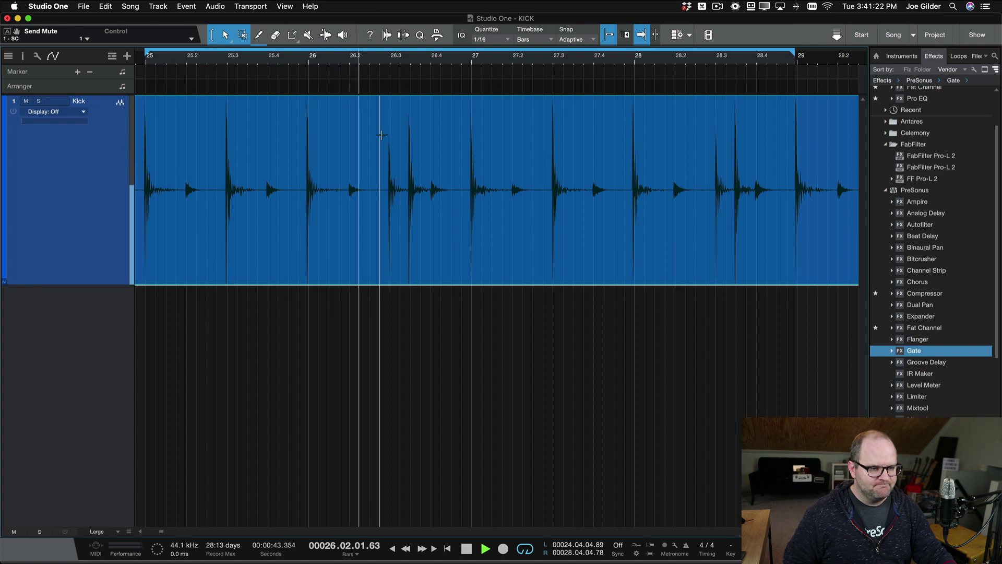
Stop playback, show the mixer and raise the Tone Generator channel's fader to -6.1 dB.
{"action": "key", "text": "space"}
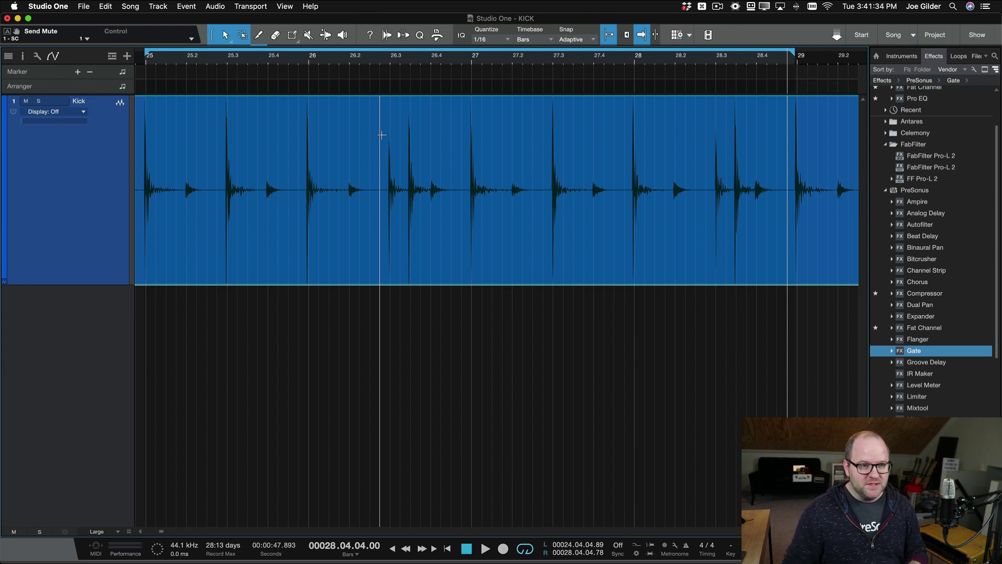
{"action": "key", "text": "F3"}
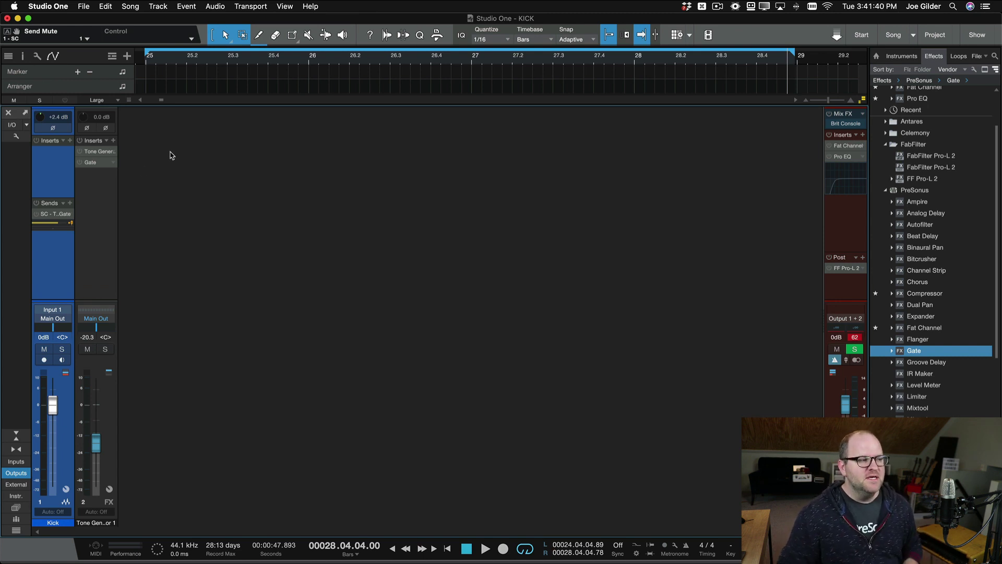
{"action": "left_click", "coordinate": [83, 248]}
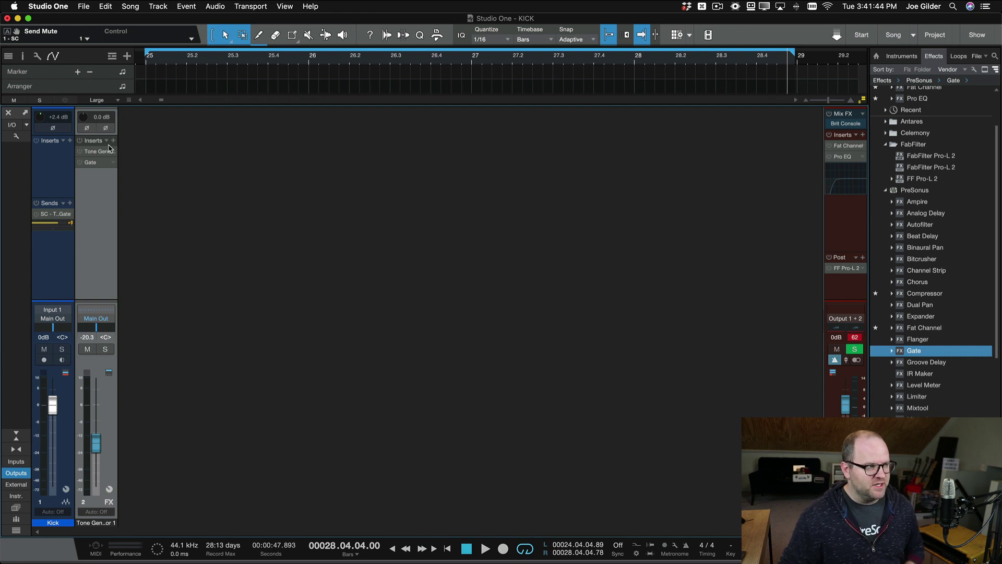
{"action": "left_click_drag", "start_coordinate": [95, 443], "coordinate": [96, 420]}
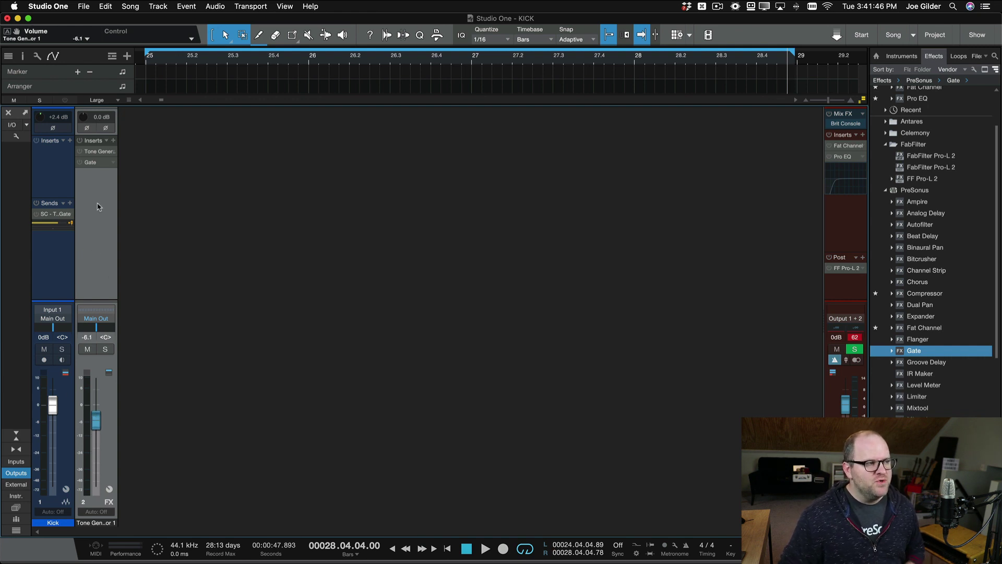
Activate the Tone Generator insert and sweep its sine frequency through about 99 and 57 Hz, settling on 46.9 Hz.
{"action": "left_click", "coordinate": [101, 151]}
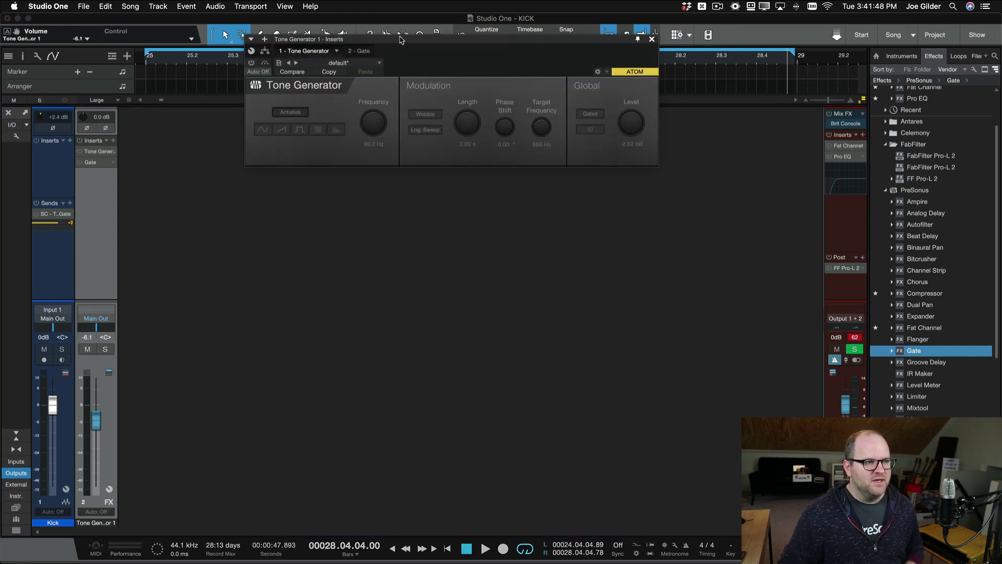
{"action": "left_click_drag", "start_coordinate": [402, 39], "coordinate": [380, 114]}
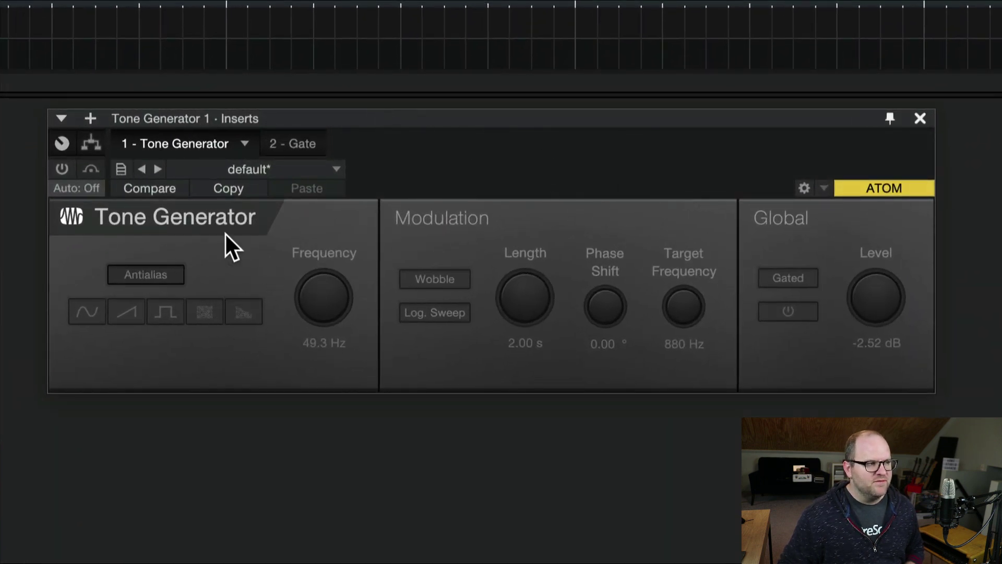
{"action": "left_click", "coordinate": [59, 163]}
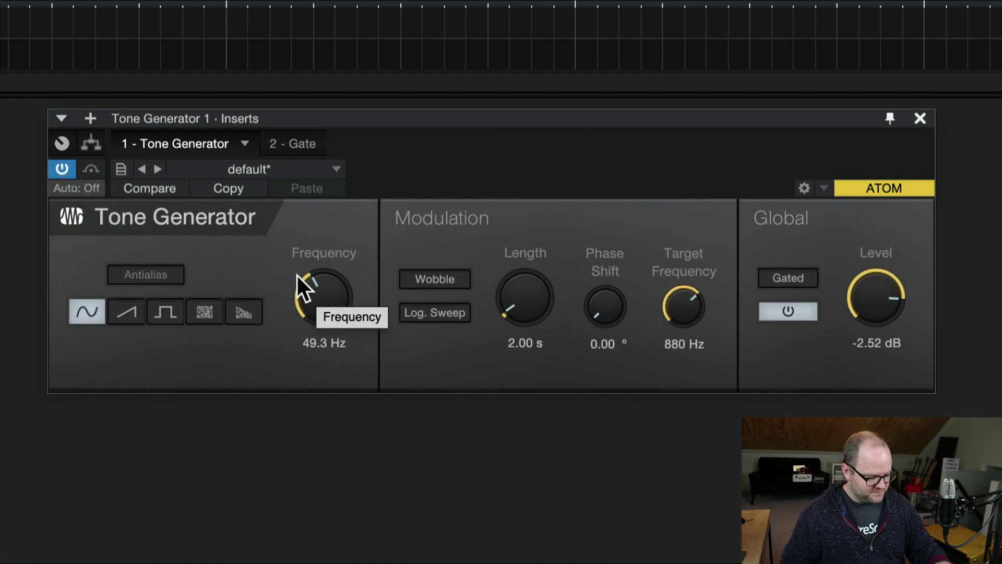
{"action": "left_click_drag", "start_coordinate": [308, 279], "coordinate": [320, 284]}
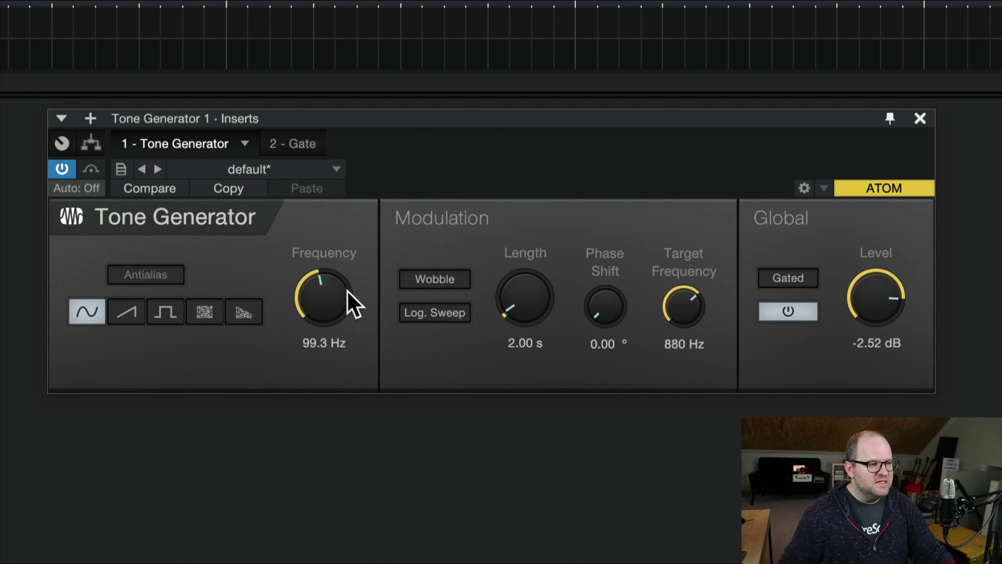
{"action": "left_click_drag", "start_coordinate": [348, 293], "coordinate": [344, 301]}
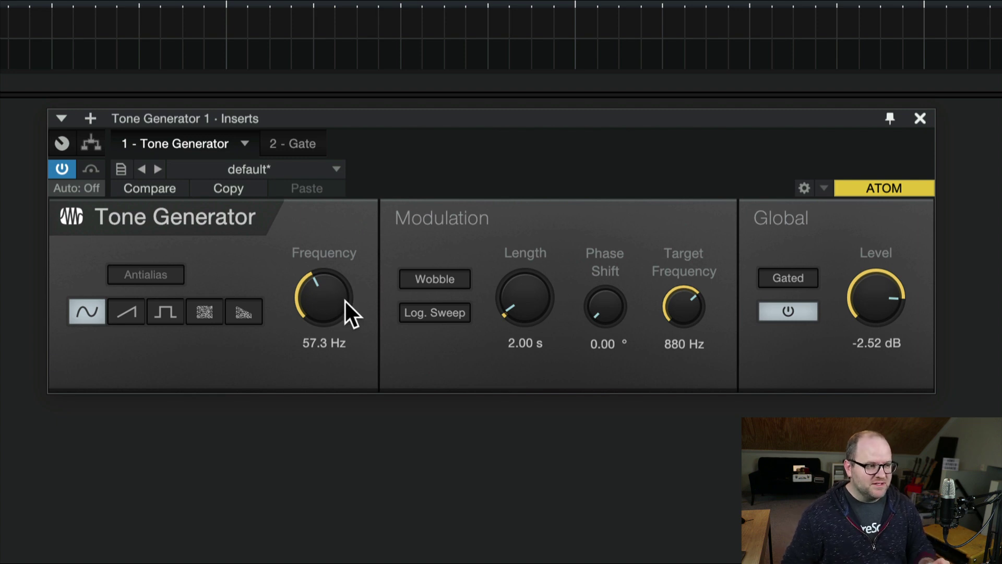
{"action": "left_click_drag", "start_coordinate": [336, 295], "coordinate": [335, 299]}
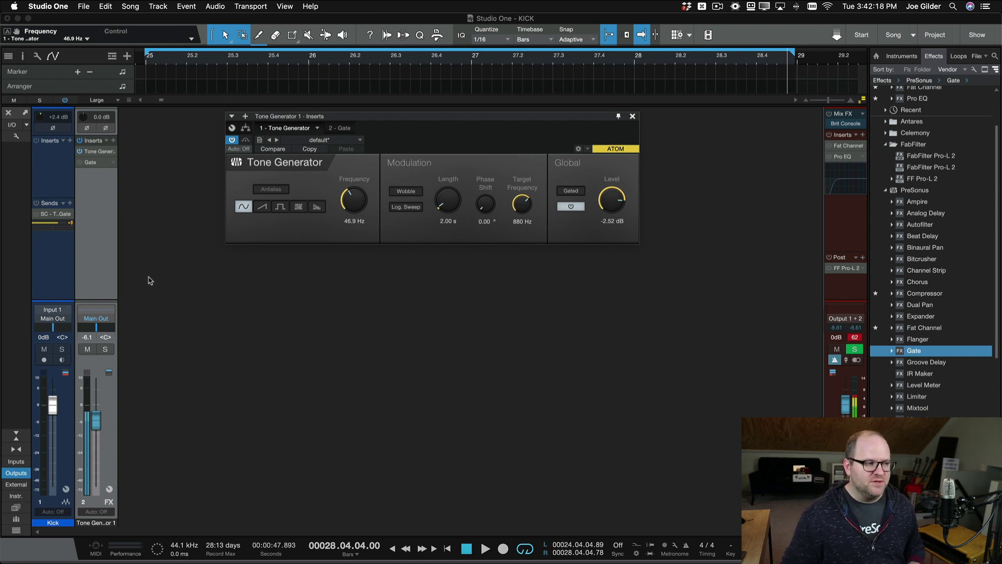
Solo the Kick and Tone Generator channels and audition them together.
{"action": "left_click", "coordinate": [66, 350]}
{"action": "left_click", "coordinate": [102, 350]}
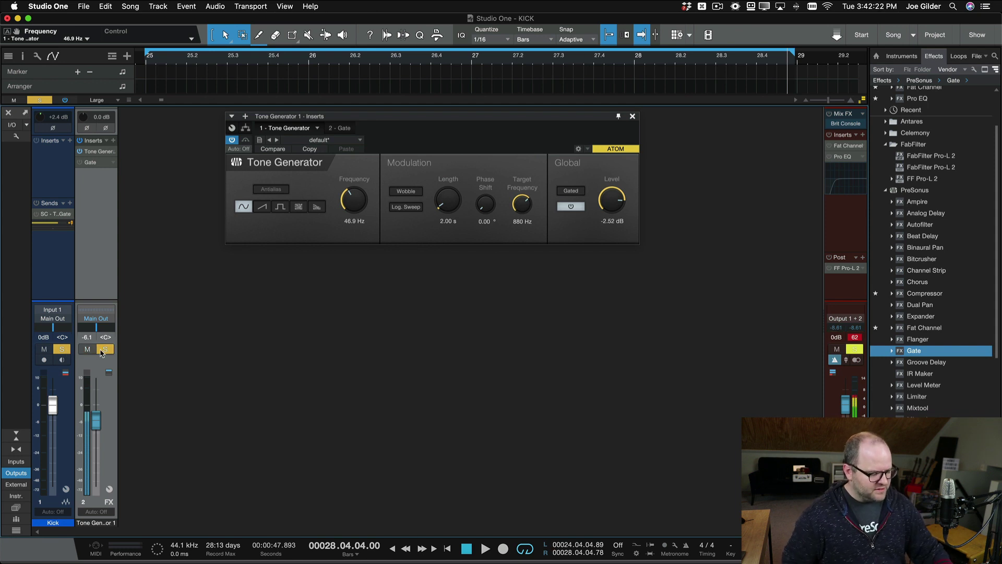
{"action": "key", "text": "space"}
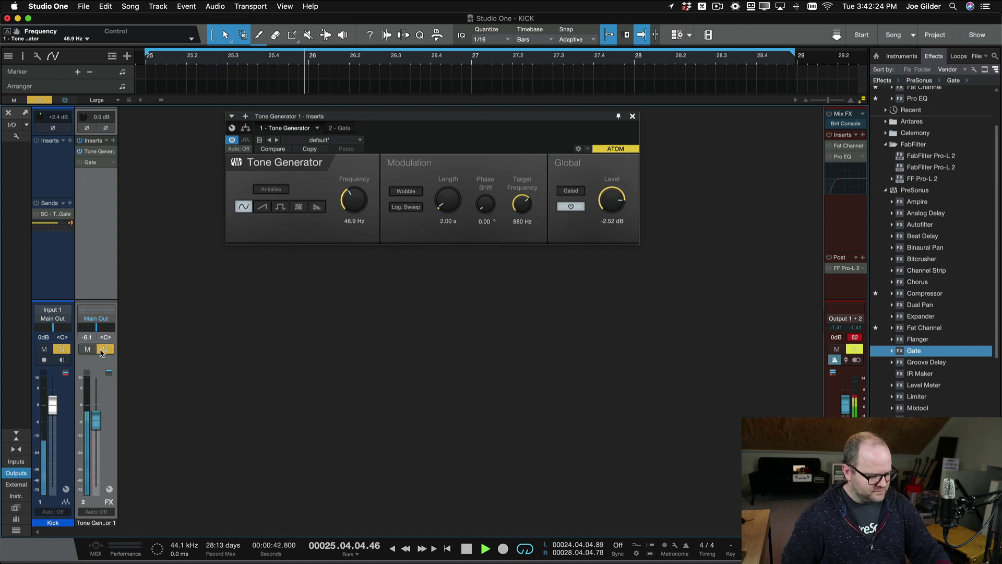
{"action": "key", "text": "space"}
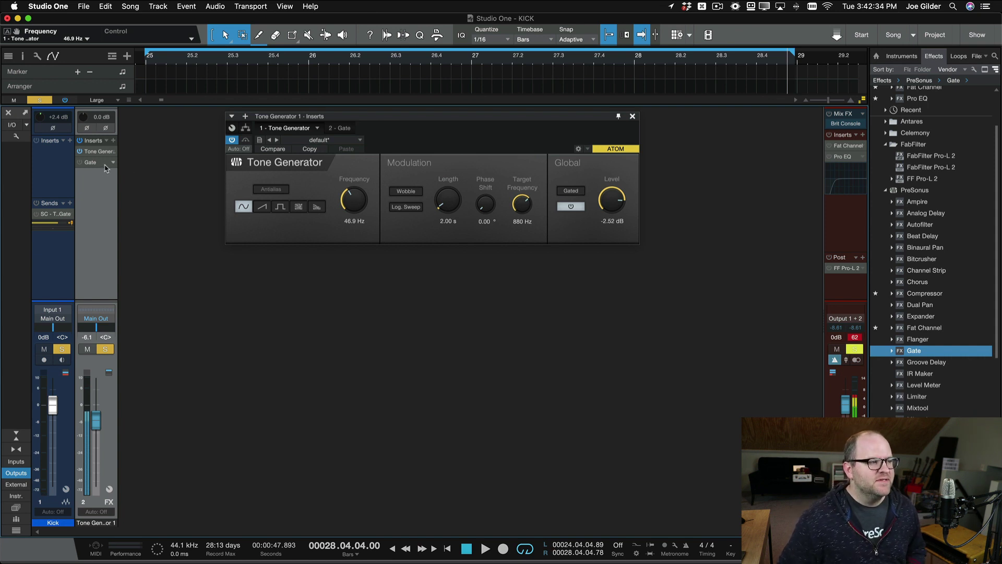
Activate the Gate on the tone channel, toggle its sidechain off and on, and check that Kick is the sidechain source.
{"action": "left_click", "coordinate": [347, 128]}
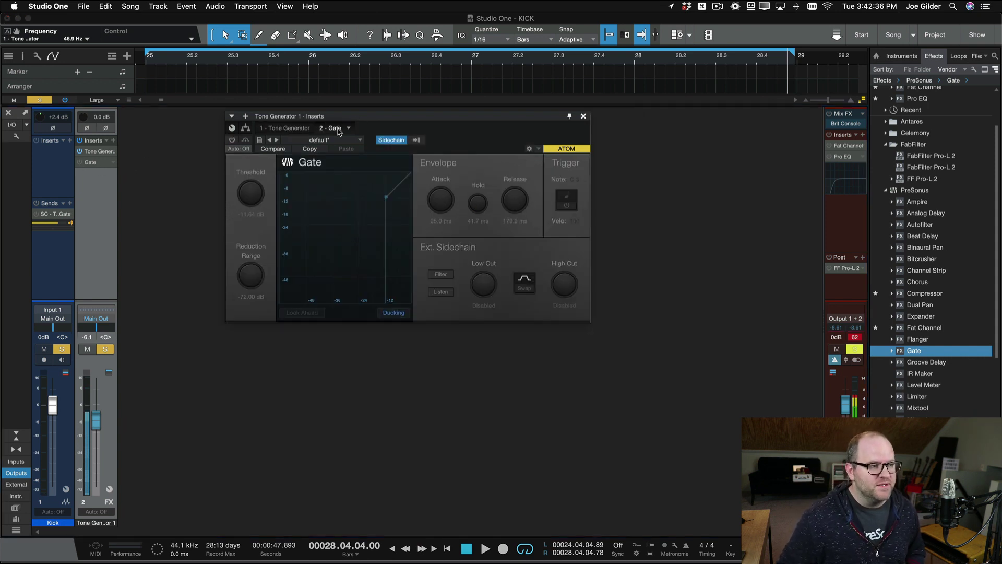
{"action": "left_click", "coordinate": [230, 138]}
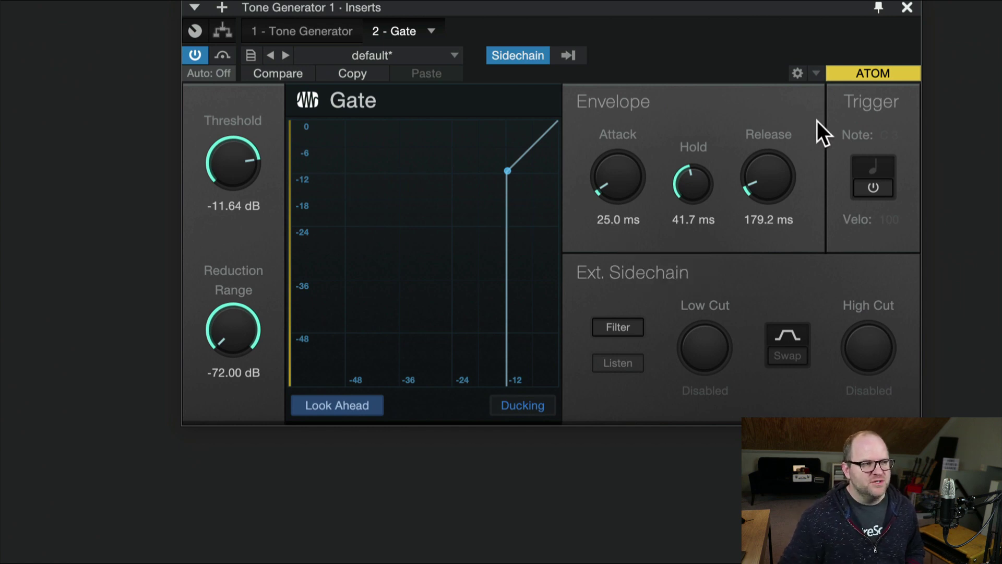
{"action": "left_click", "coordinate": [538, 52]}
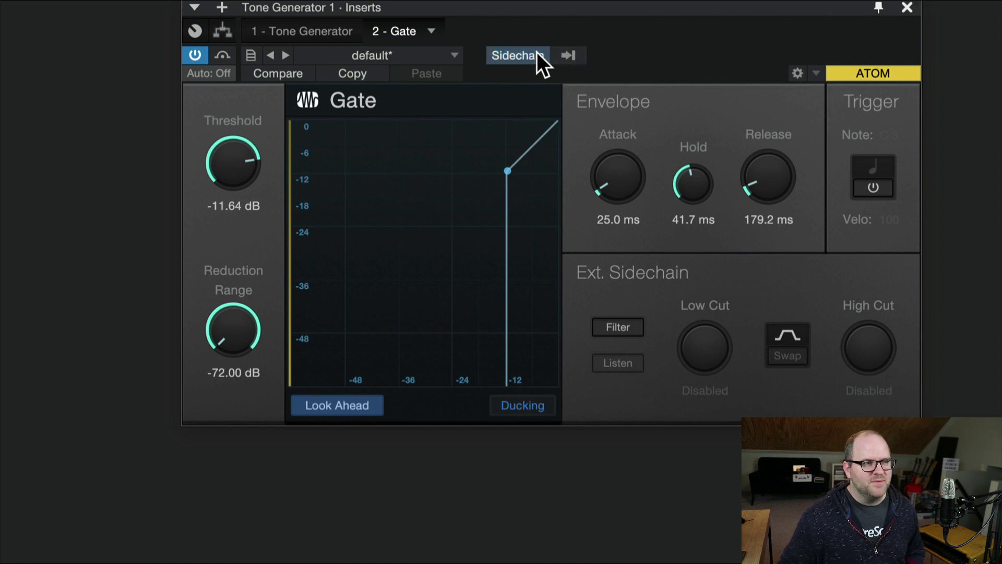
{"action": "left_click", "coordinate": [535, 55]}
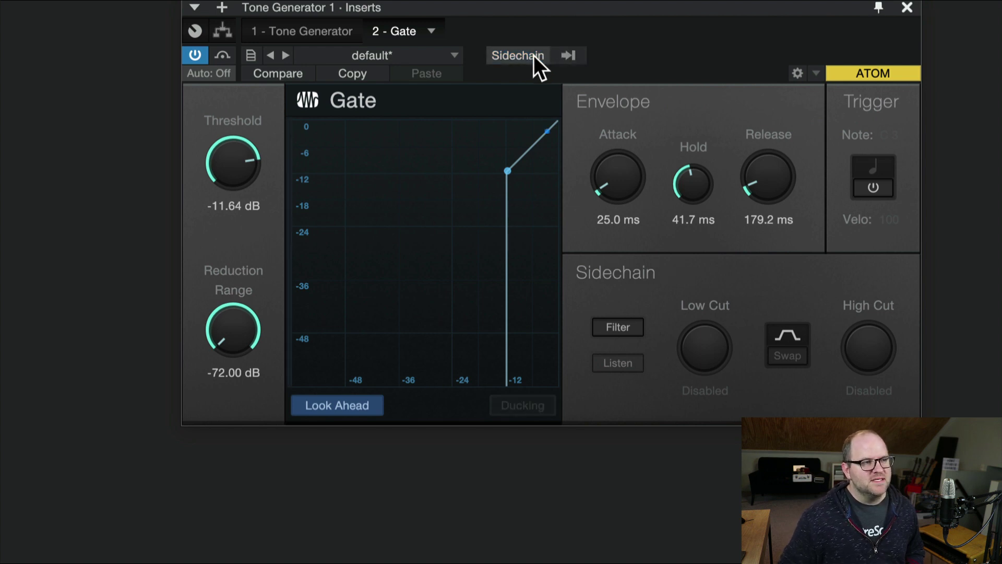
{"action": "left_click", "coordinate": [566, 56]}
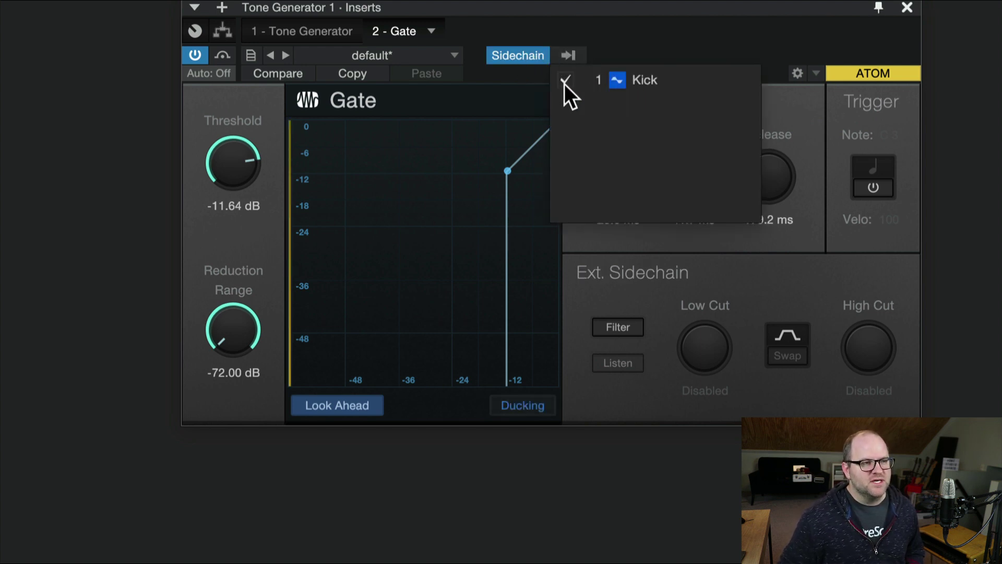
{"action": "left_click", "coordinate": [606, 55]}
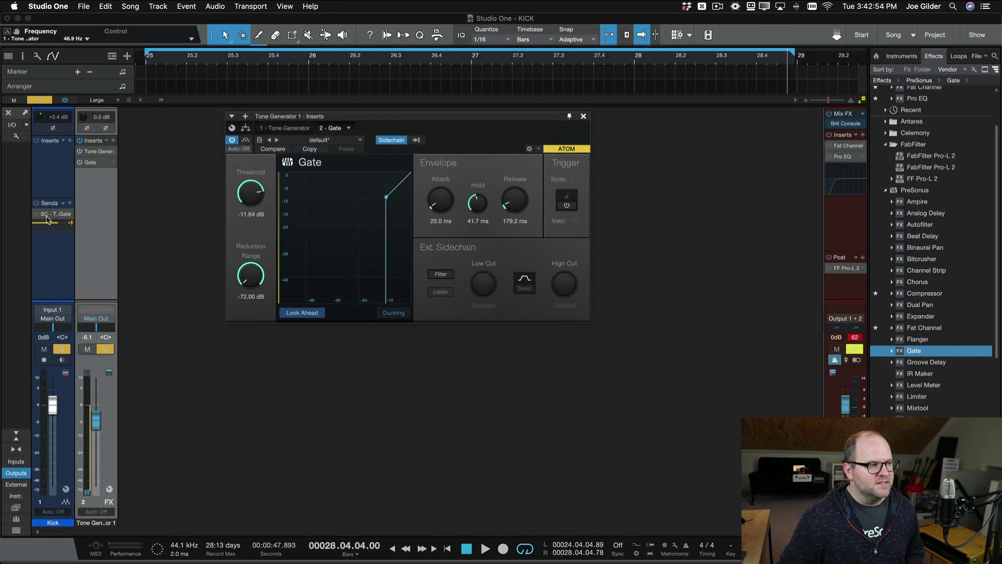
Enable the Kick channel's sidechain send to the Gate and audition the gated tone without the kick.
{"action": "left_click", "coordinate": [50, 266]}
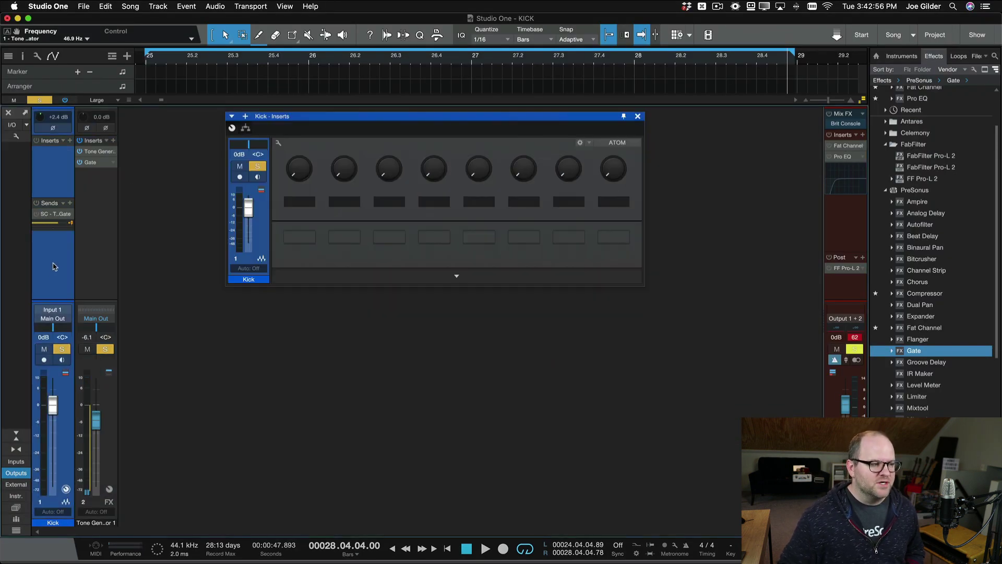
{"action": "left_click", "coordinate": [89, 258]}
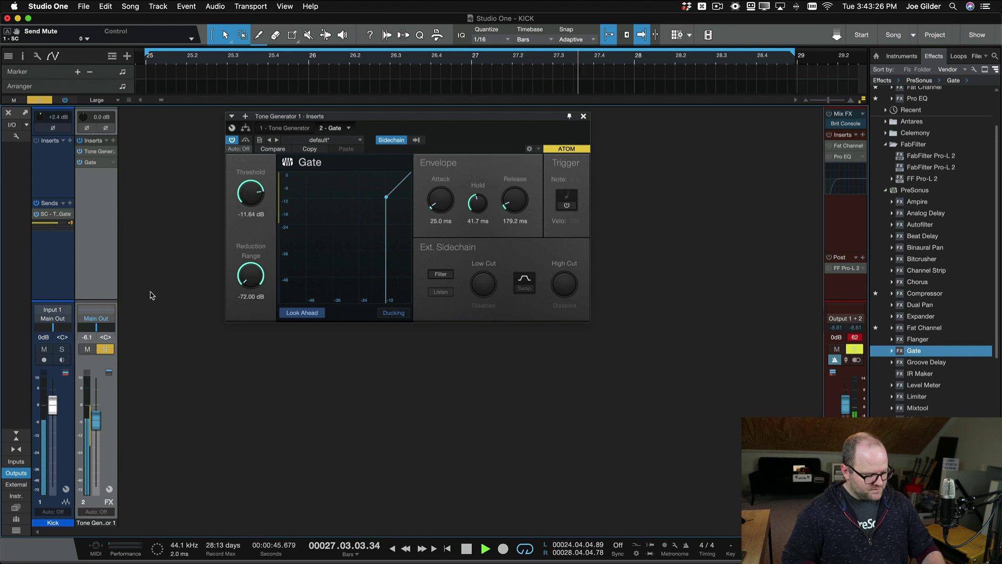
{"action": "key", "text": "space"}
Solo the Kick again and raise the Tone Generator channel's fader to -2.6 dB while auditioning both channels.
{"action": "left_click", "coordinate": [67, 350]}
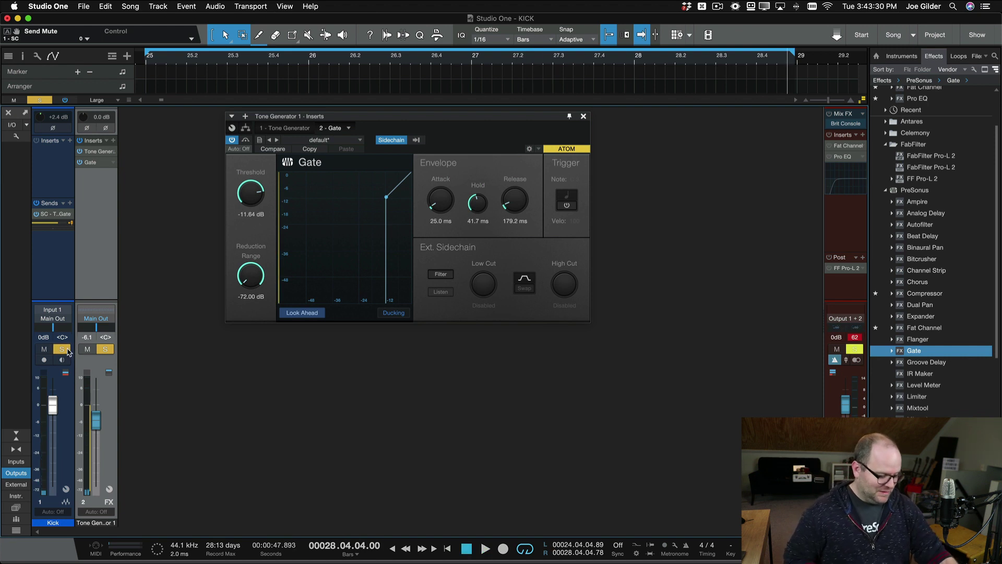
{"action": "key", "text": "space"}
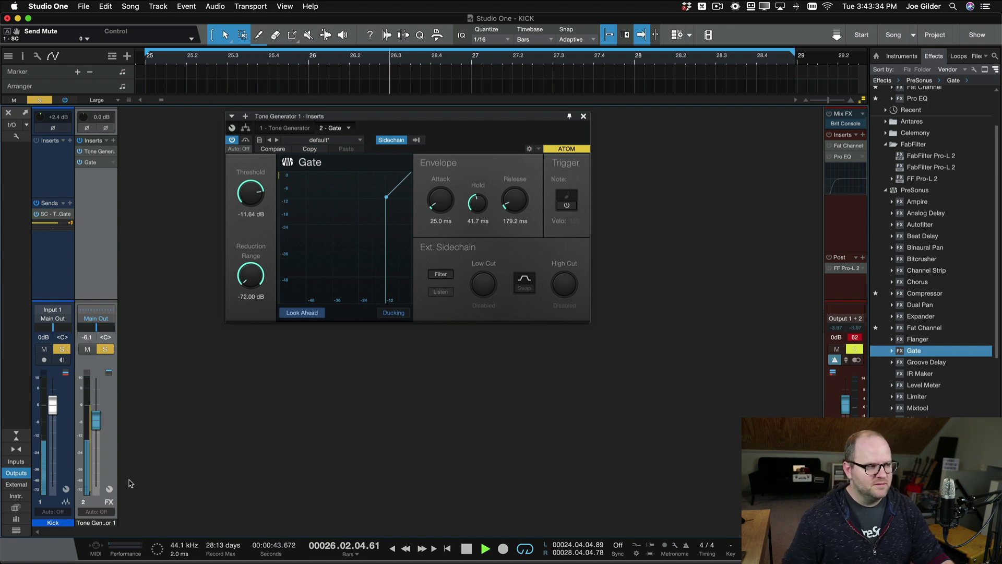
{"action": "left_click_drag", "start_coordinate": [97, 420], "coordinate": [96, 412]}
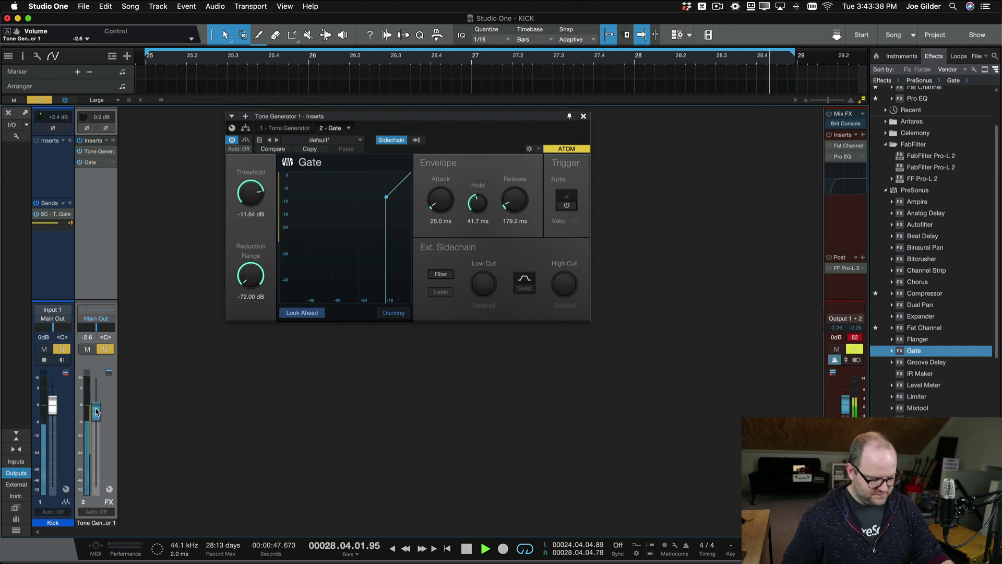
{"action": "key", "text": "space"}
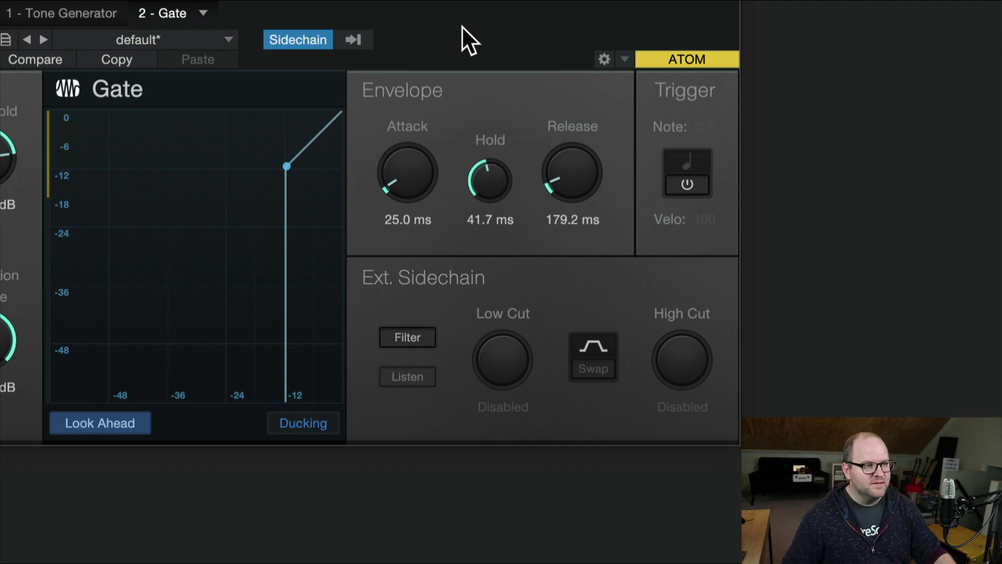
Set the Gate's attack to 32.5 ms, and try a 10 ms release before returning it to 179.2 ms.
{"action": "scroll", "coordinate": [420, 144], "scroll_direction": "up", "scroll_amount": 5}
{"action": "mouse_move", "coordinate": [417, 142]}
{"action": "left_mouse_down"}
{"action": "mouse_move", "coordinate": [424, 193]}
{"action": "mouse_move", "coordinate": [412, 153]}
{"action": "left_mouse_up"}
{"action": "left_click_drag", "start_coordinate": [580, 158], "coordinate": [591, 194]}
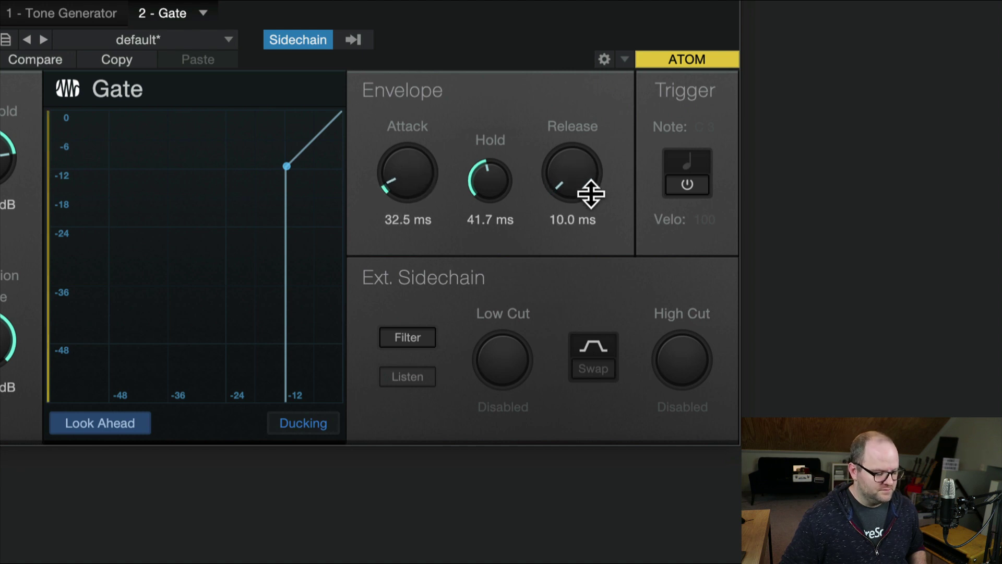
{"action": "left_click_drag", "start_coordinate": [588, 190], "coordinate": [581, 158]}
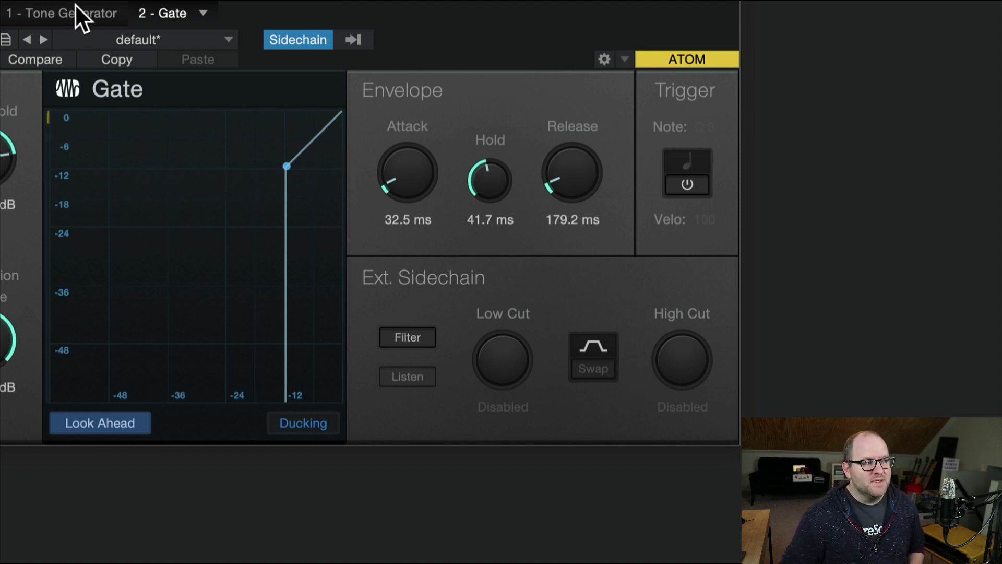
Try the Tone Generator's frequency at 49.3 Hz and bring it back to 46.9 Hz.
{"action": "left_click", "coordinate": [70, 12]}
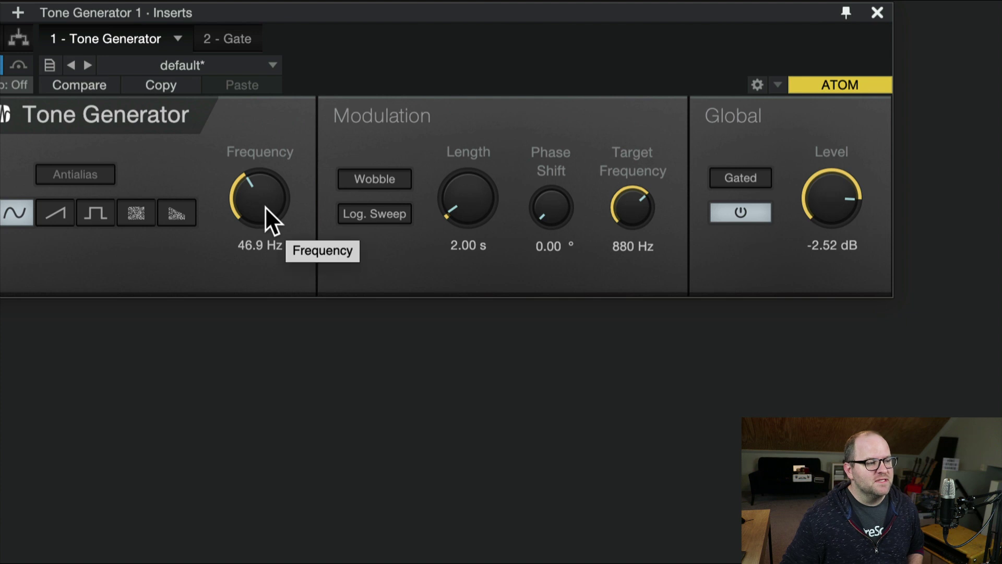
{"action": "left_click_drag", "start_coordinate": [265, 206], "coordinate": [264, 201]}
{"action": "left_click", "coordinate": [227, 41]}
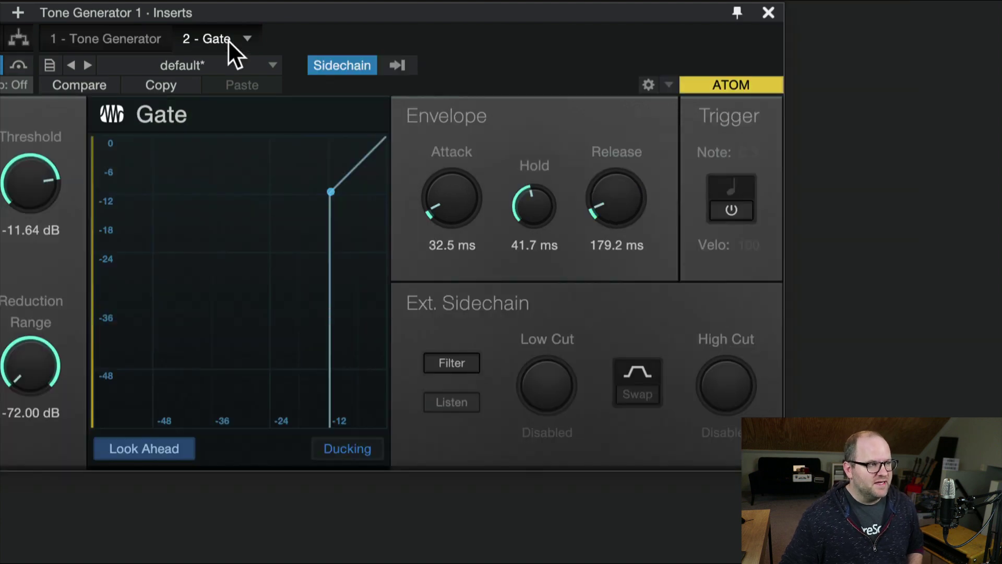
{"action": "left_click", "coordinate": [139, 40]}
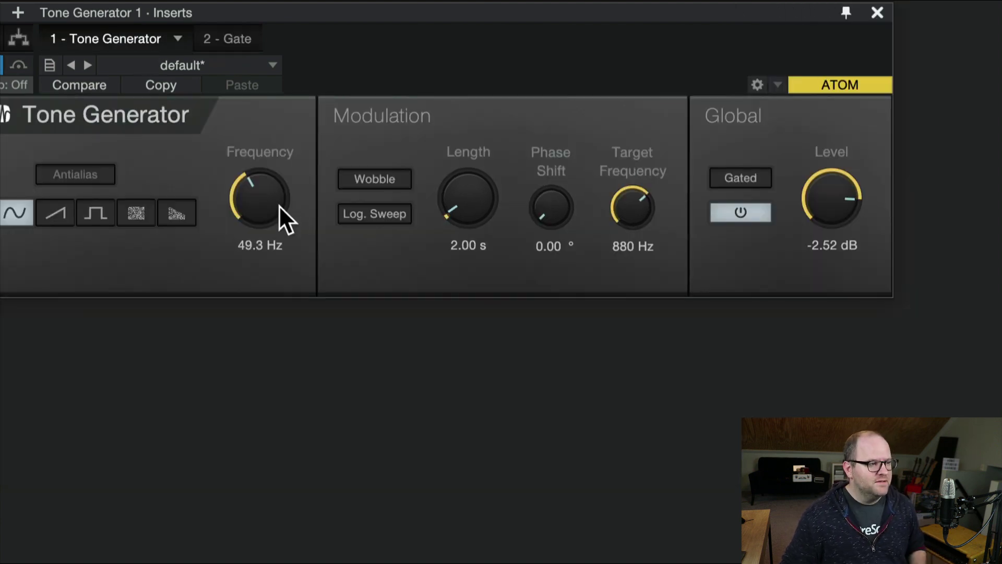
{"action": "mouse_move", "coordinate": [279, 207]}
{"action": "left_mouse_down"}
{"action": "mouse_move", "coordinate": [266, 196]}
{"action": "mouse_move", "coordinate": [266, 209]}
{"action": "left_mouse_up"}
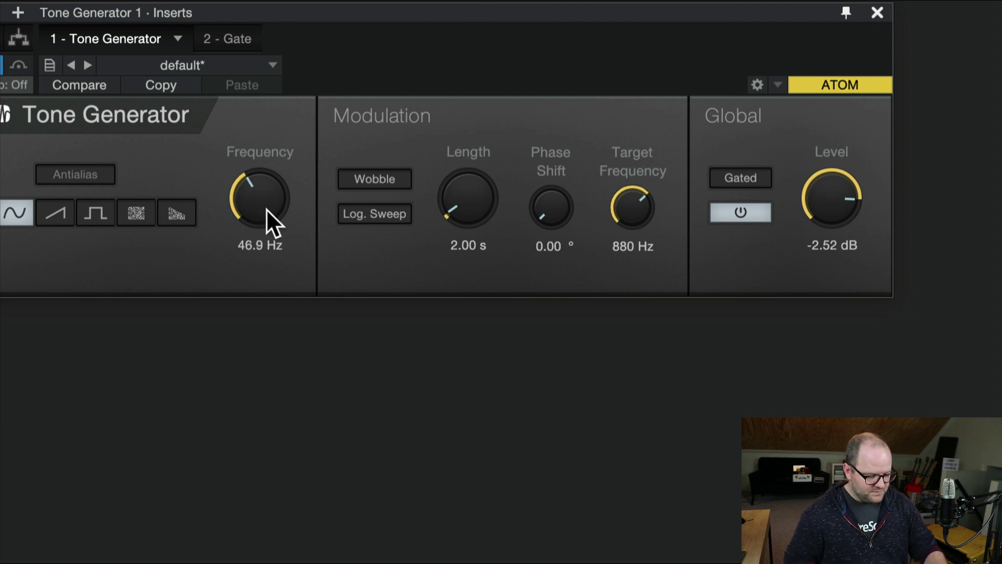